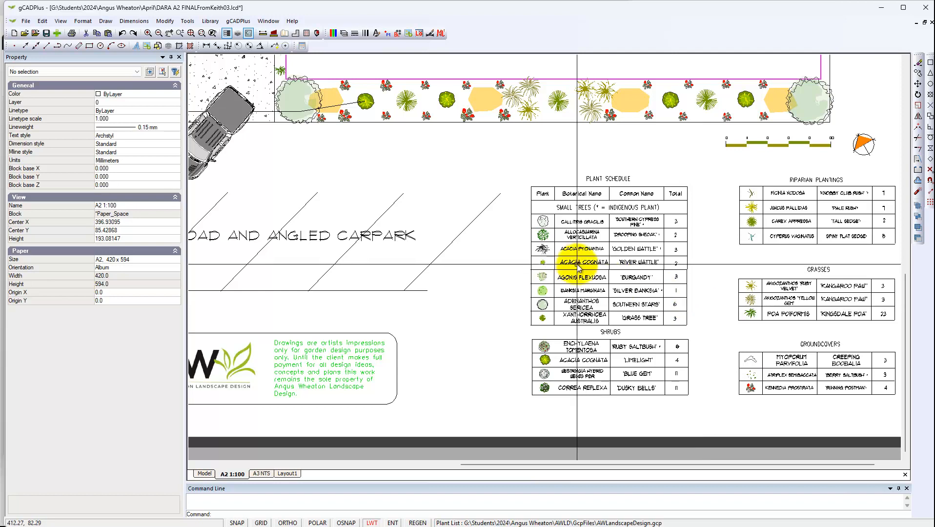
Step: Switch from the A2 1:100 layout to model space at the original plant schedule
scroll(588, 250, up, 2)
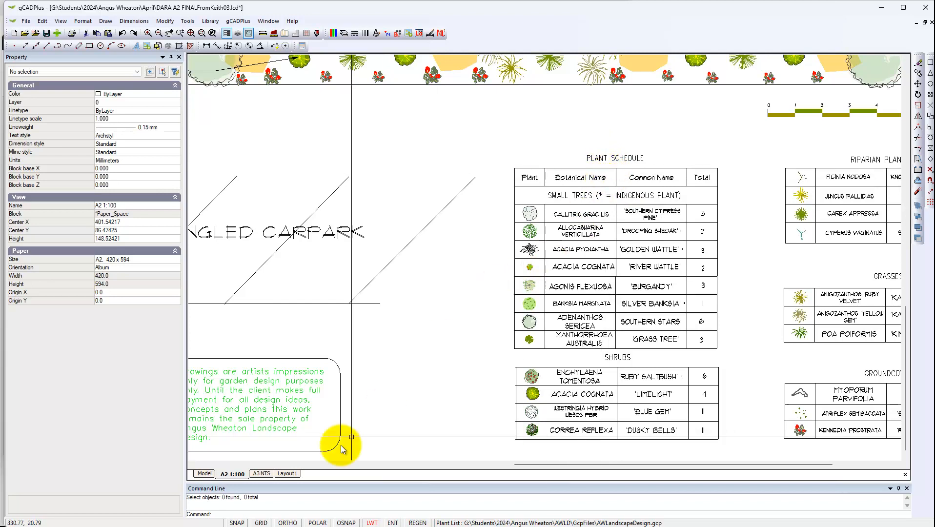
click(204, 473)
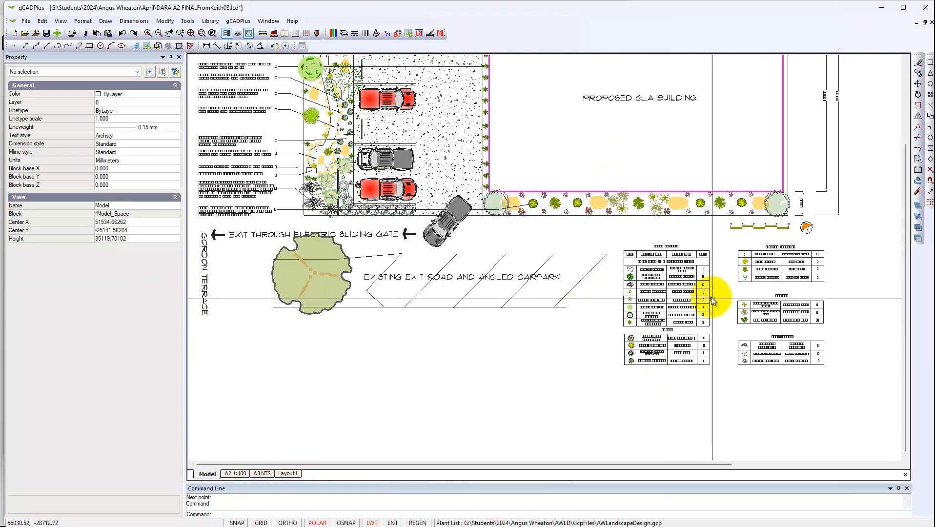
scroll(689, 264, up, 2)
scroll(689, 264, up, 2)
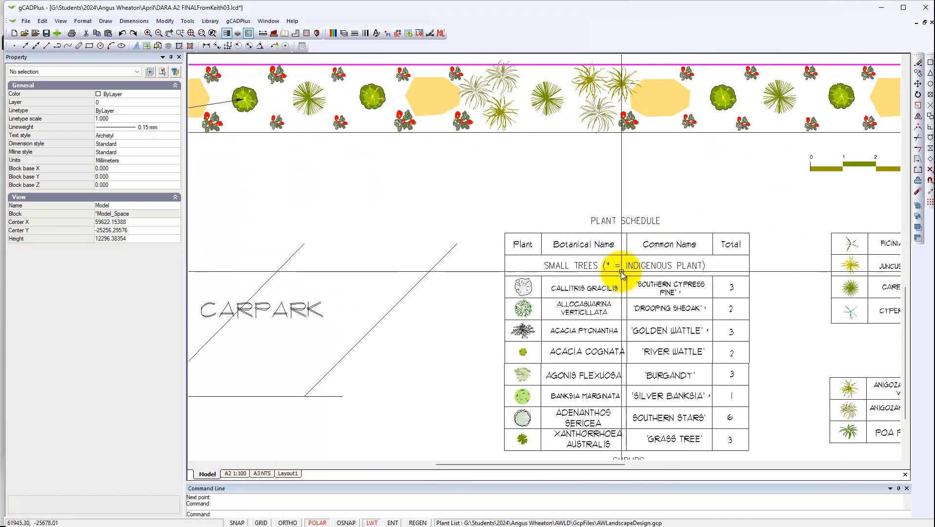
Step: Inspect the properties of the original plant schedule's border polyline and its SMALL TREES heading text
click(600, 234)
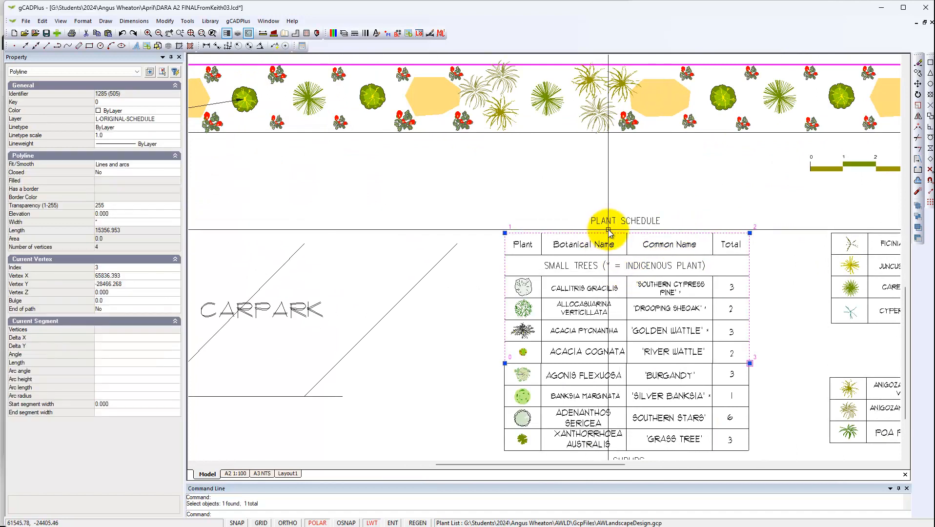
key(Escape)
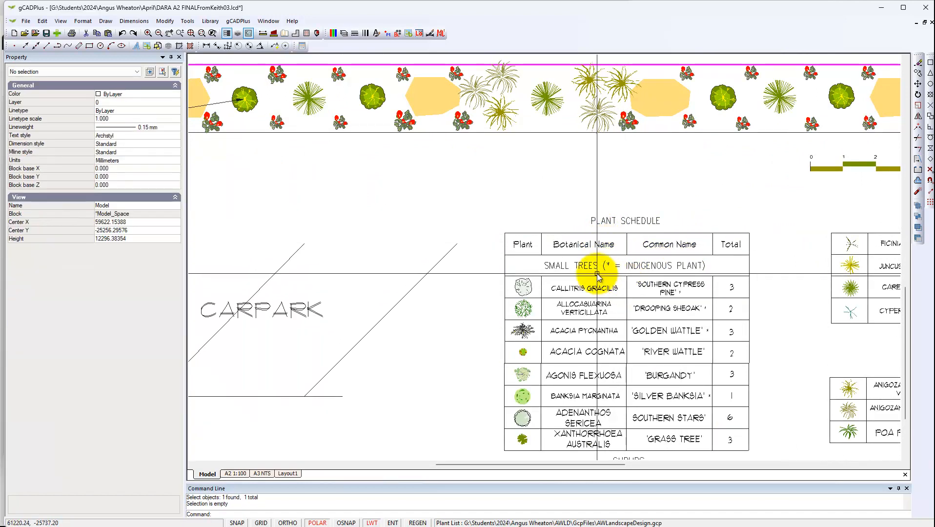
click(563, 268)
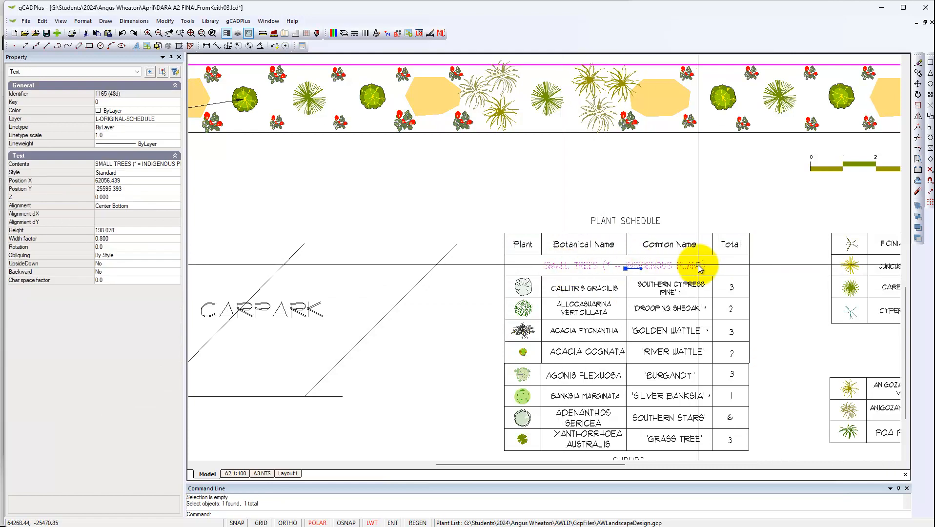
key(Escape)
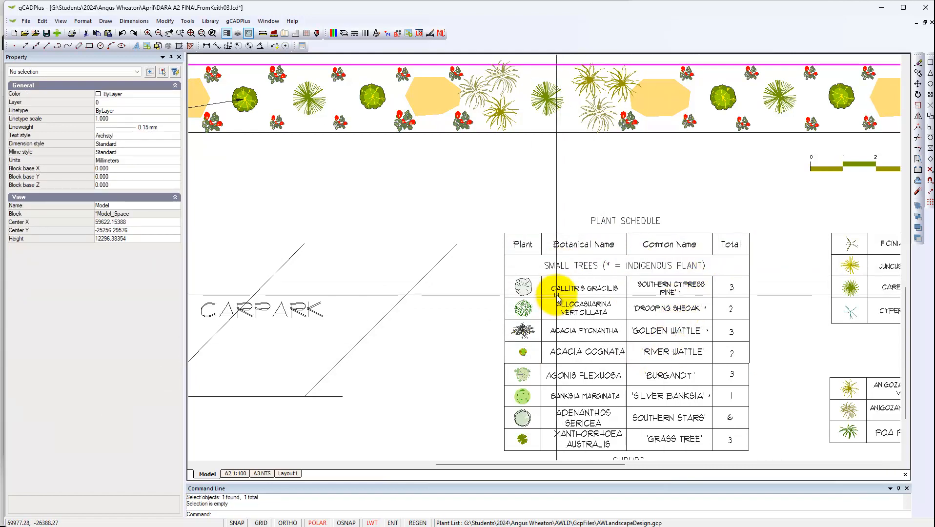
Step: Select all the original plant schedule tables and turn off the L-ORIGINAL-SCHEDULE layer
scroll(576, 293, down, 1)
mouse_move(693, 309)
middle_down()
mouse_move(522, 260)
mouse_move(512, 243)
middle_up()
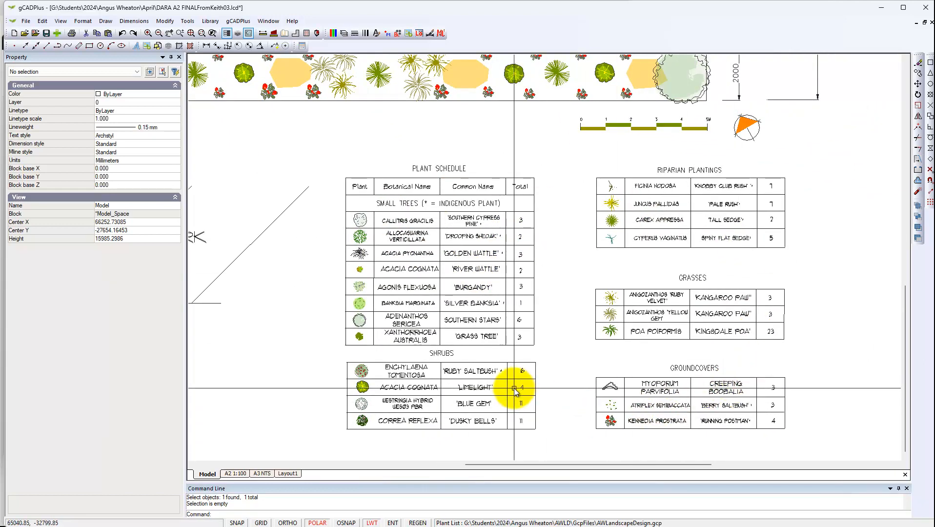
scroll(508, 326, down, 2)
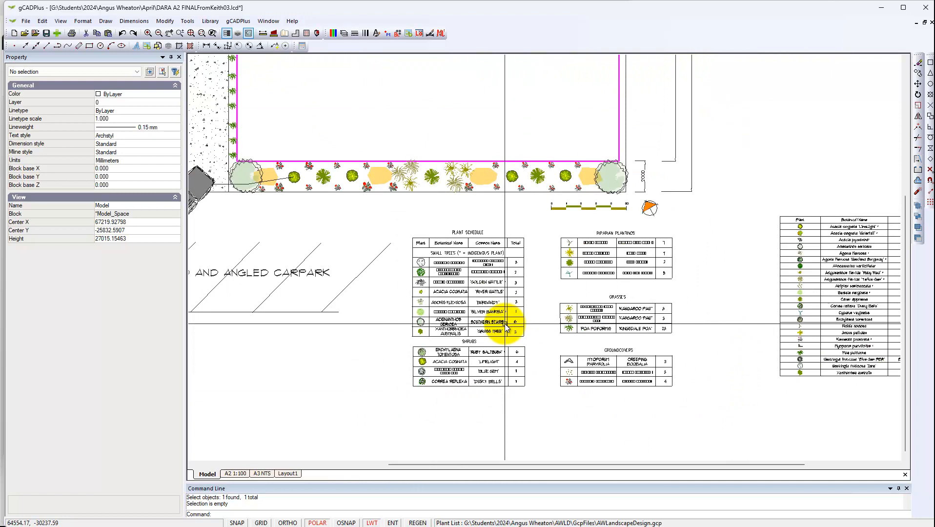
mouse_move(653, 318)
middle_down()
mouse_move(538, 313)
mouse_move(552, 317)
middle_up()
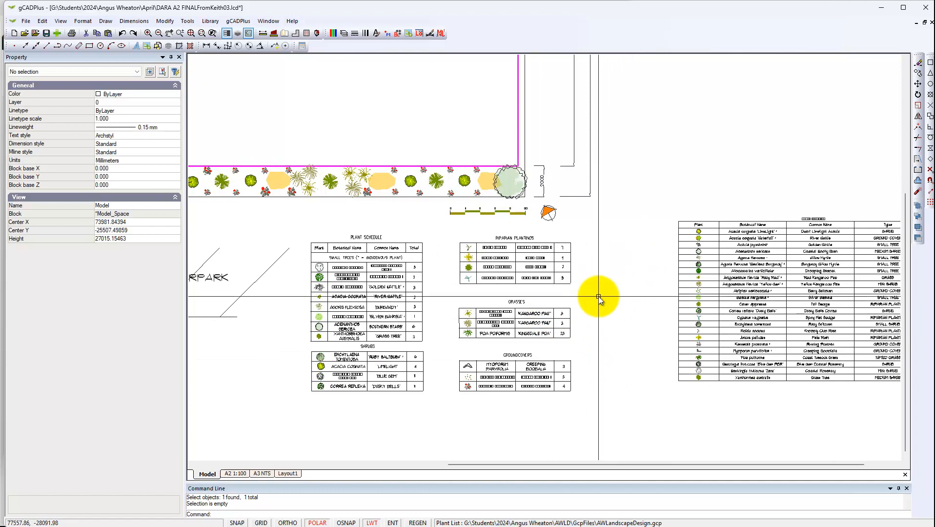
drag(580, 407, 305, 239)
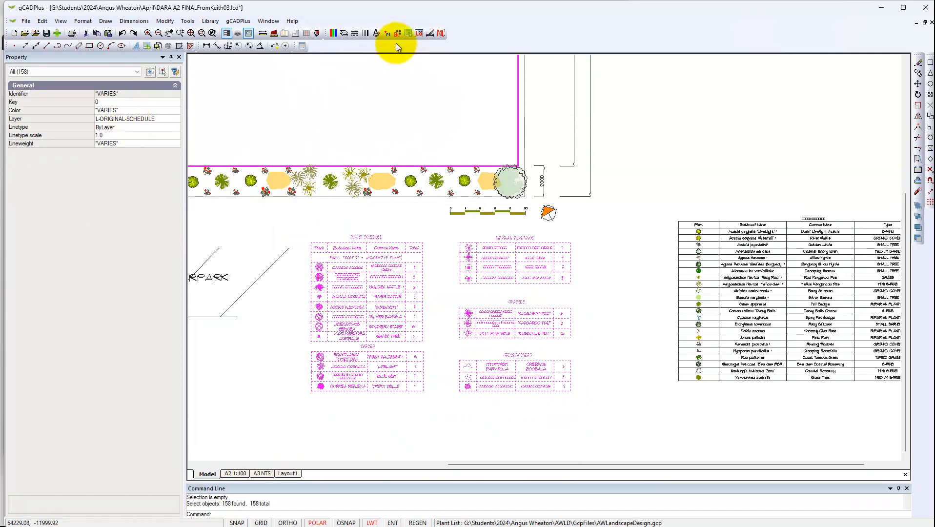
click(344, 33)
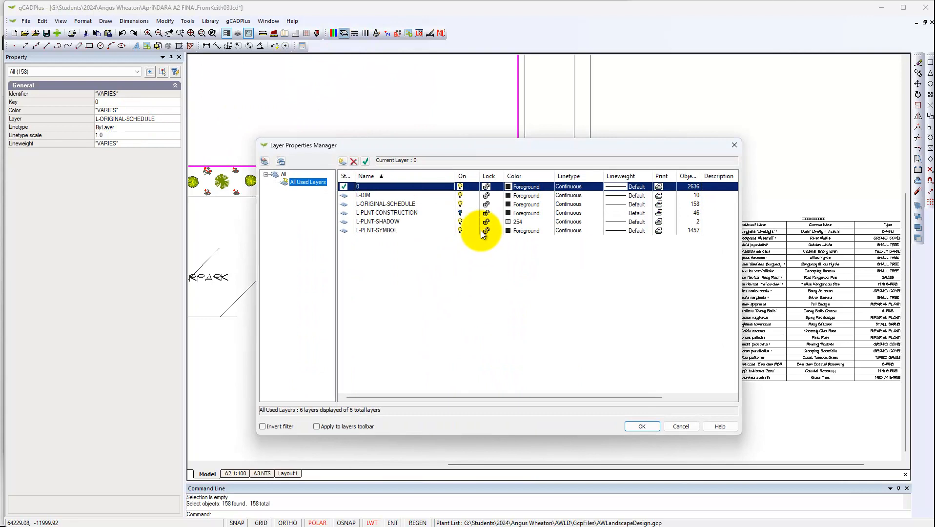
click(459, 204)
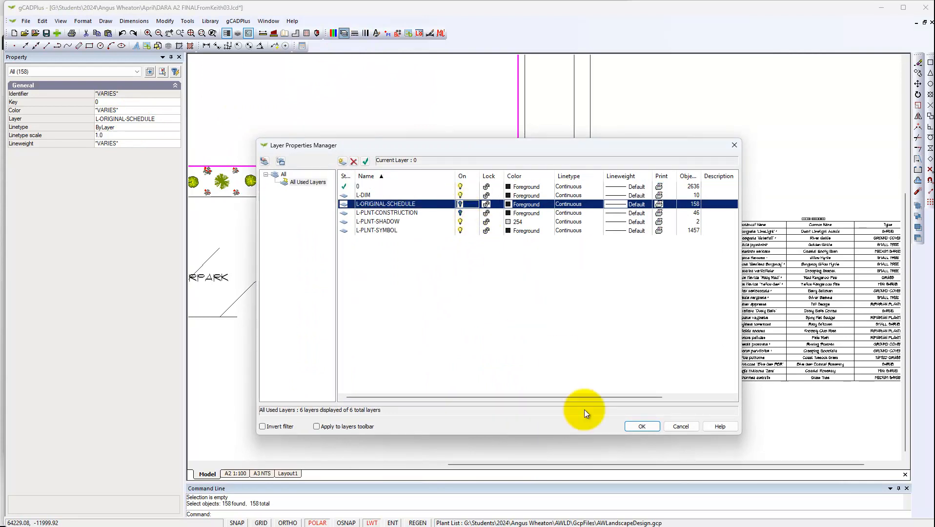
click(642, 426)
Step: Examine the single-table plant schedule and the species data attached to several plant symbols in the bed below the proposed GLA building
middle_drag(637, 407, 377, 386)
scroll(507, 295, up, 4)
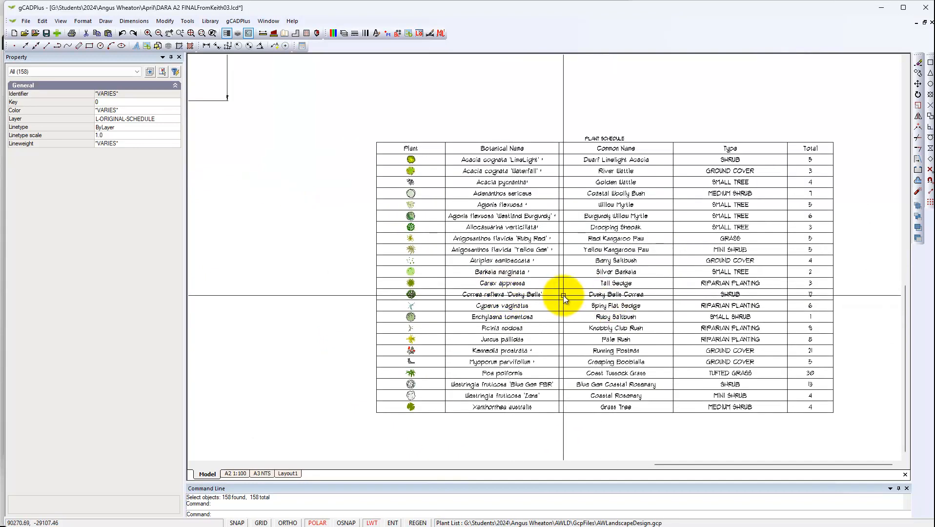
scroll(563, 295, down, 1)
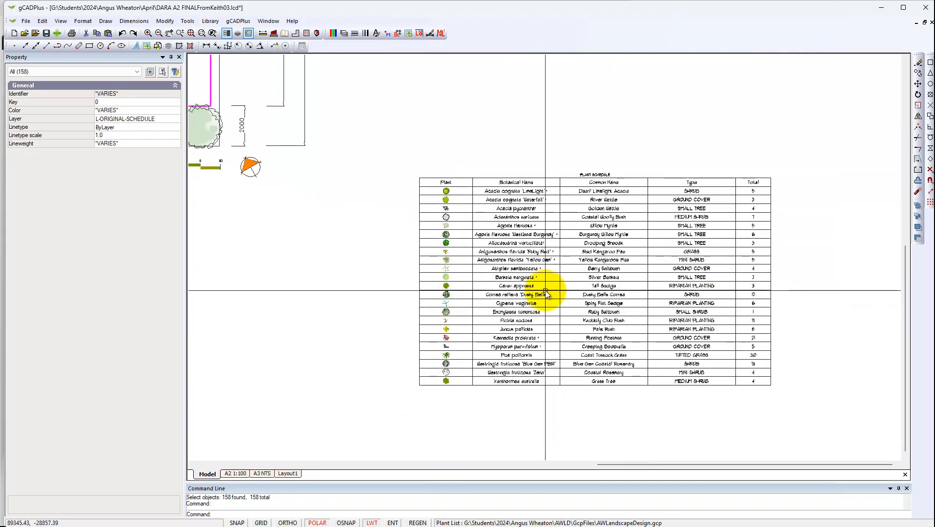
middle_drag(305, 275, 422, 348)
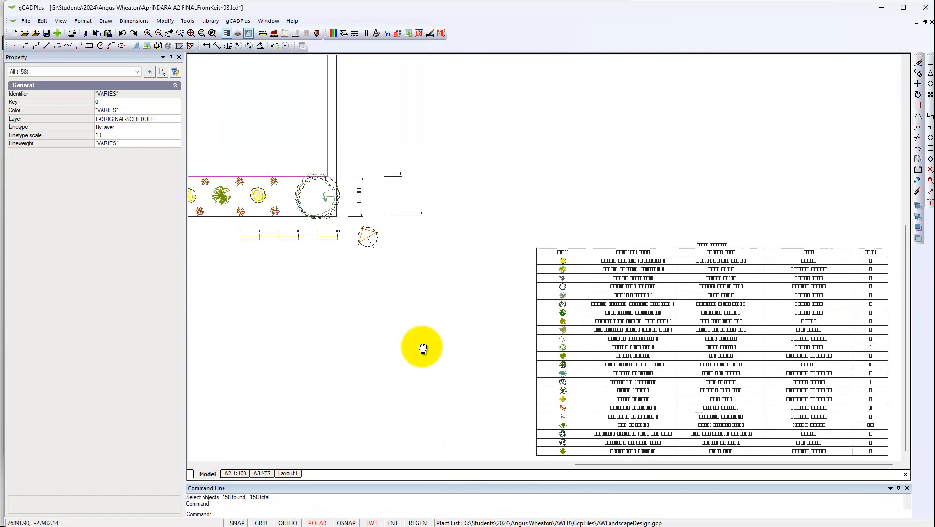
key(Escape)
click(260, 196)
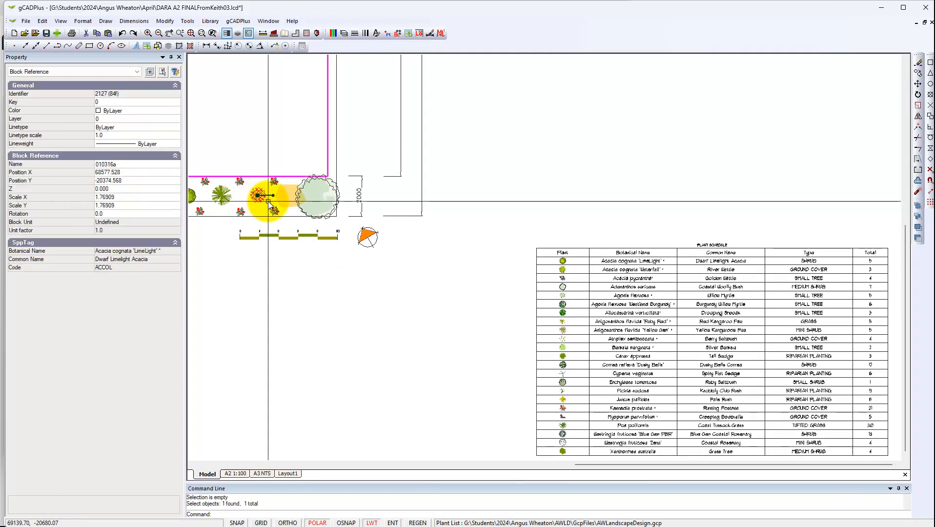
mouse_move(203, 253)
middle_down()
mouse_move(553, 308)
mouse_move(537, 317)
middle_up()
key(Escape)
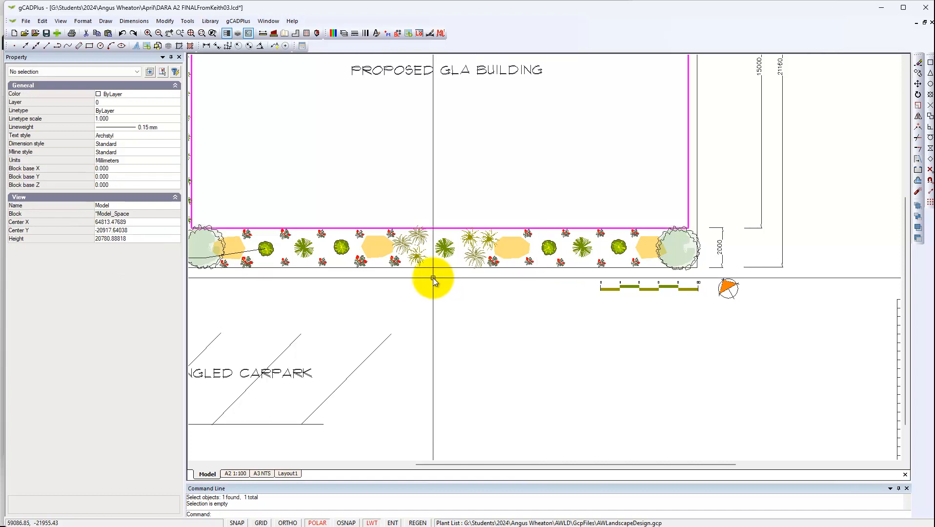
click(403, 250)
key(Escape)
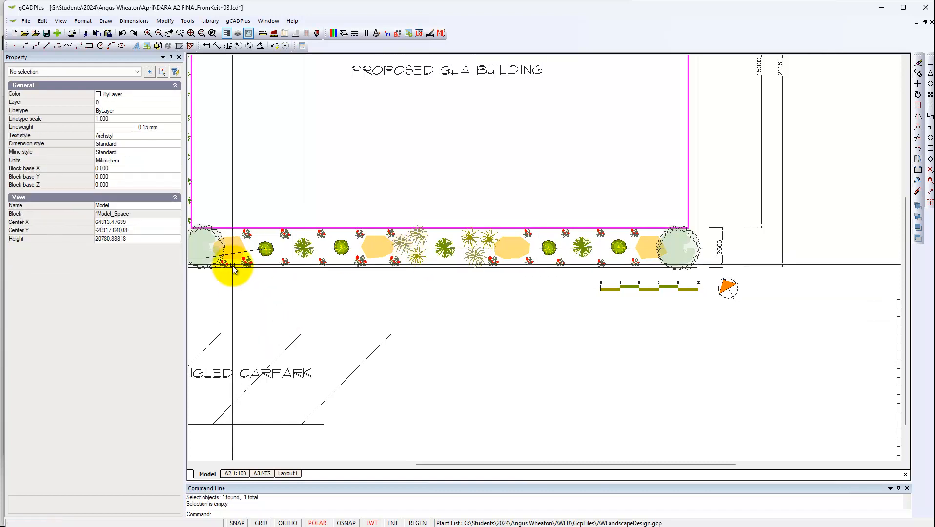
click(202, 248)
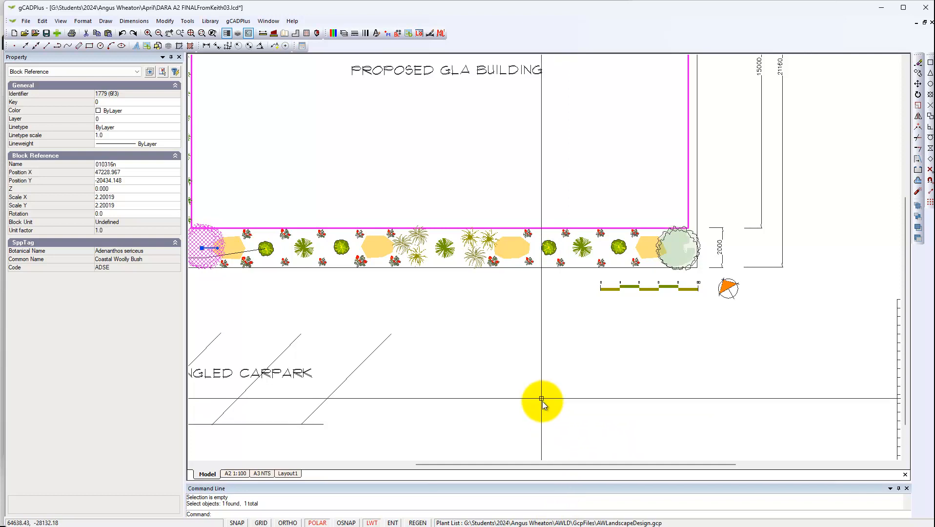
key(Escape)
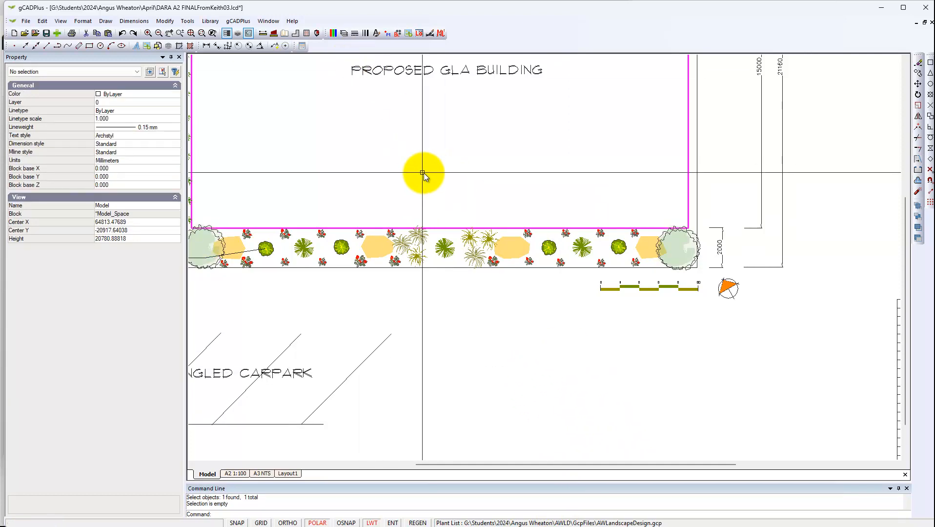
Step: Highlight all symbols with names across the site plan and inspect the highlighted planting beds
scroll(410, 176, down, 1)
scroll(410, 176, down, 1)
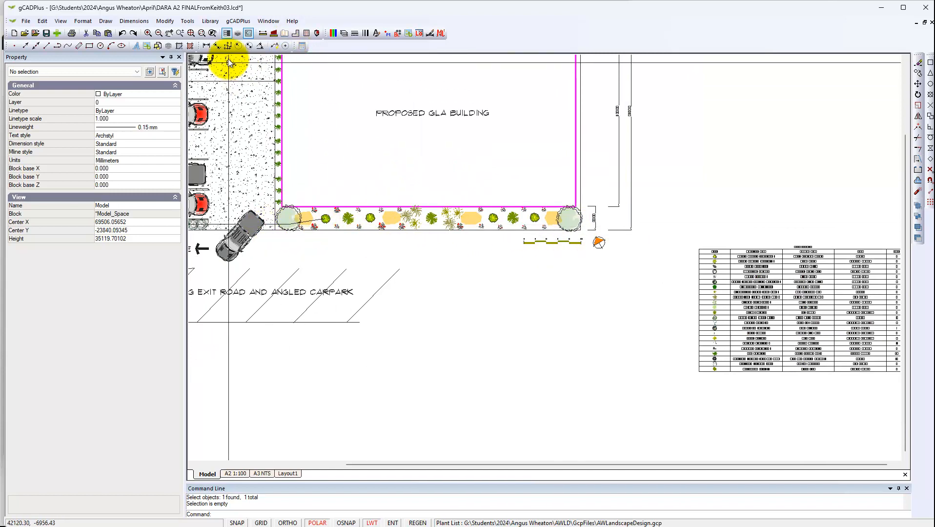
click(238, 21)
mouse_move(297, 32)
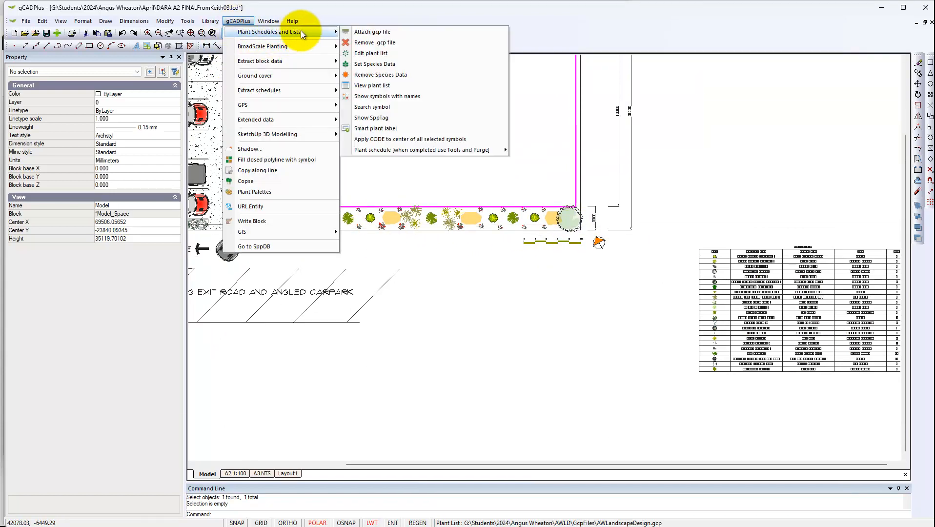
click(395, 96)
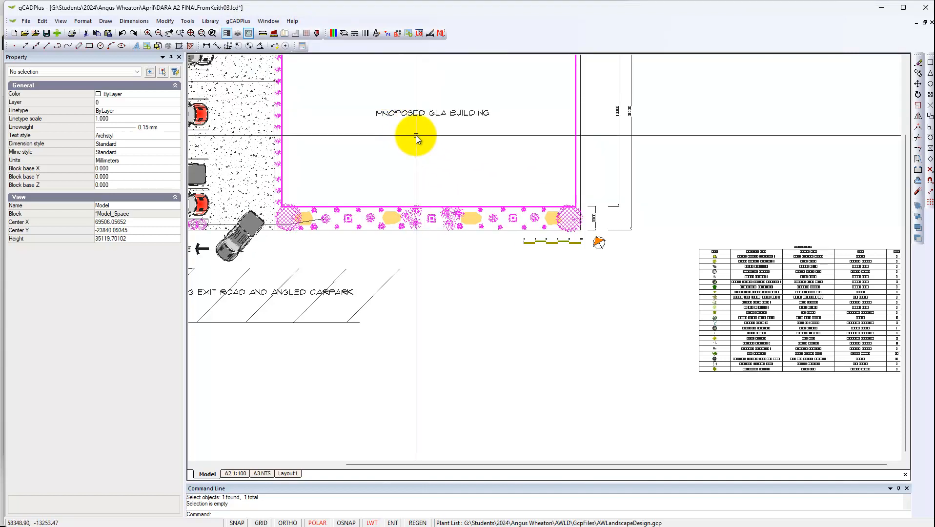
scroll(429, 146, down, 3)
middle_drag(371, 124, 410, 262)
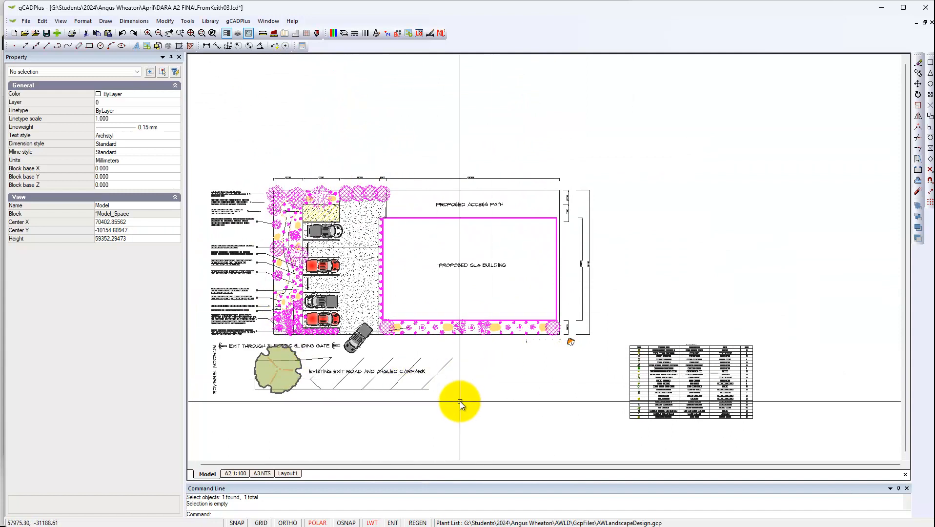
scroll(288, 227, up, 3)
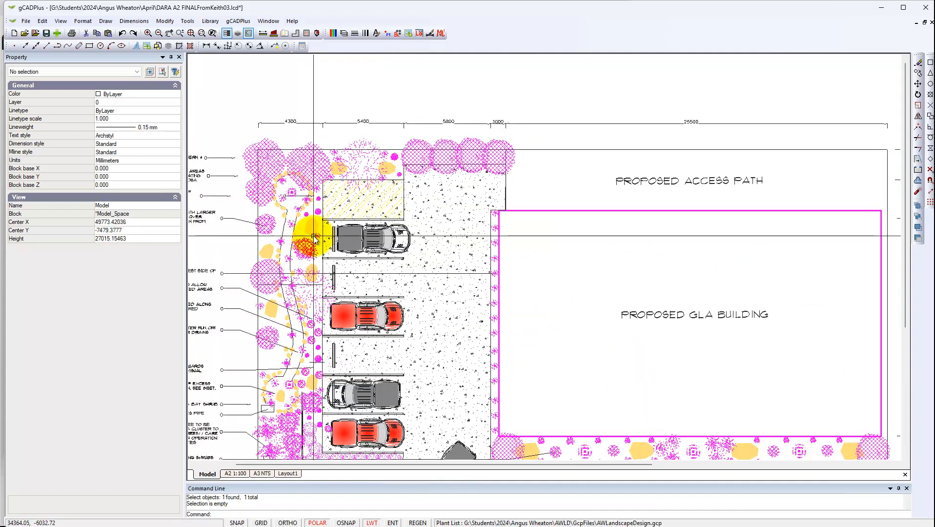
Step: Start a custom plant schedule that includes the plant symbol and Type, and leaves out red circle markers, Code and Pot Size
scroll(601, 294, down, 3)
middle_drag(657, 323, 493, 242)
scroll(637, 371, up, 3)
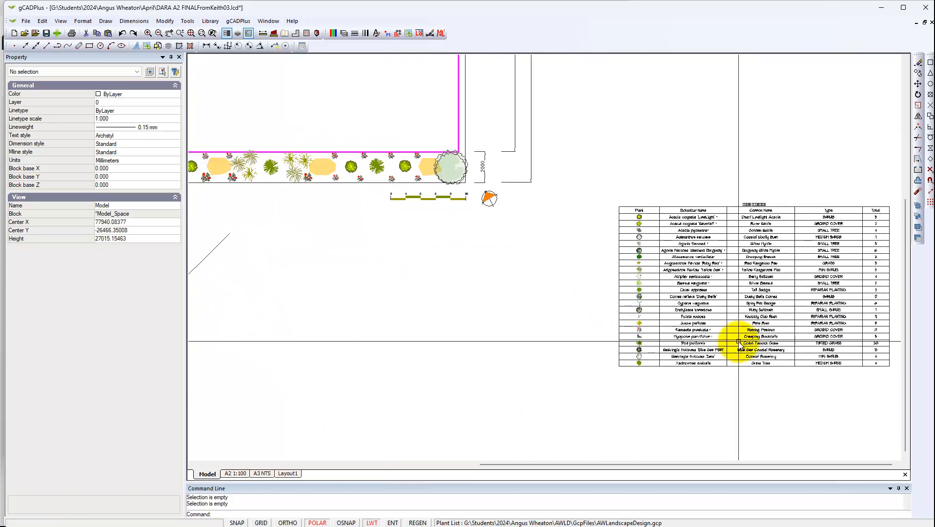
middle_drag(749, 336, 590, 337)
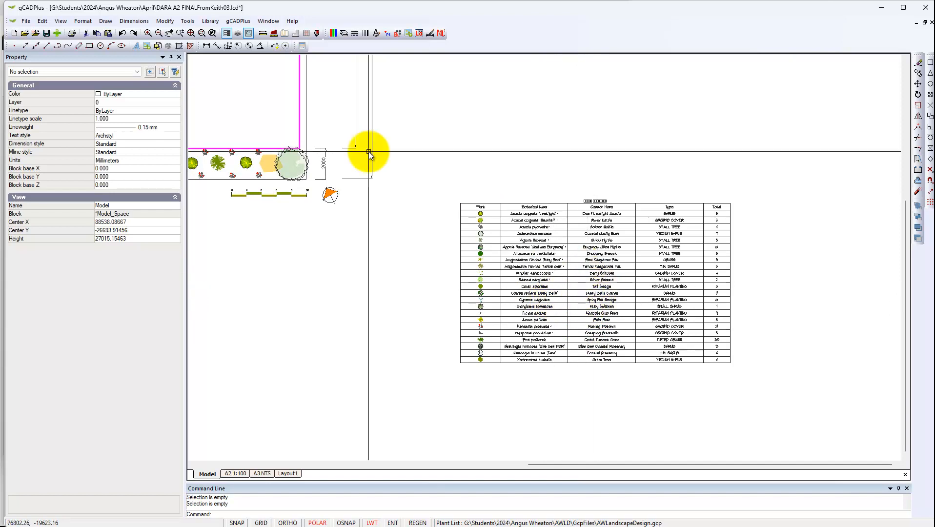
click(237, 22)
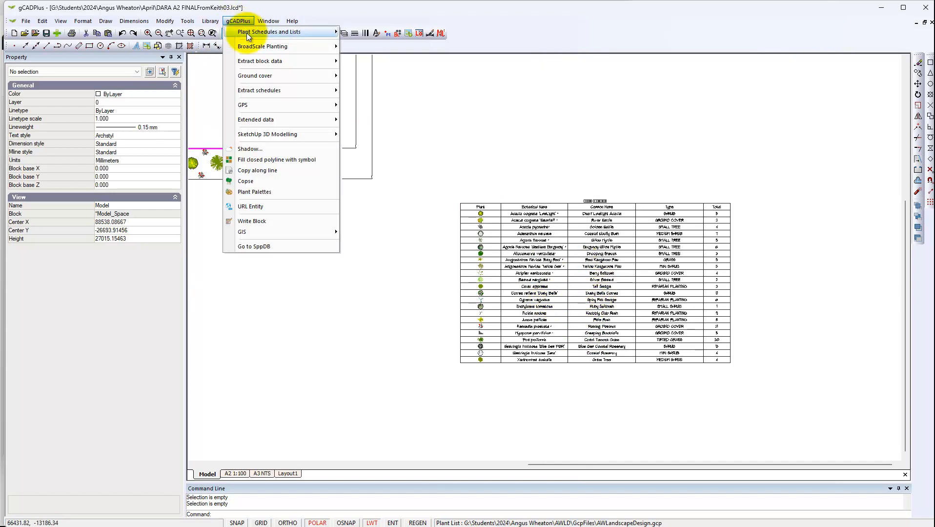
mouse_move(279, 33)
mouse_move(483, 150)
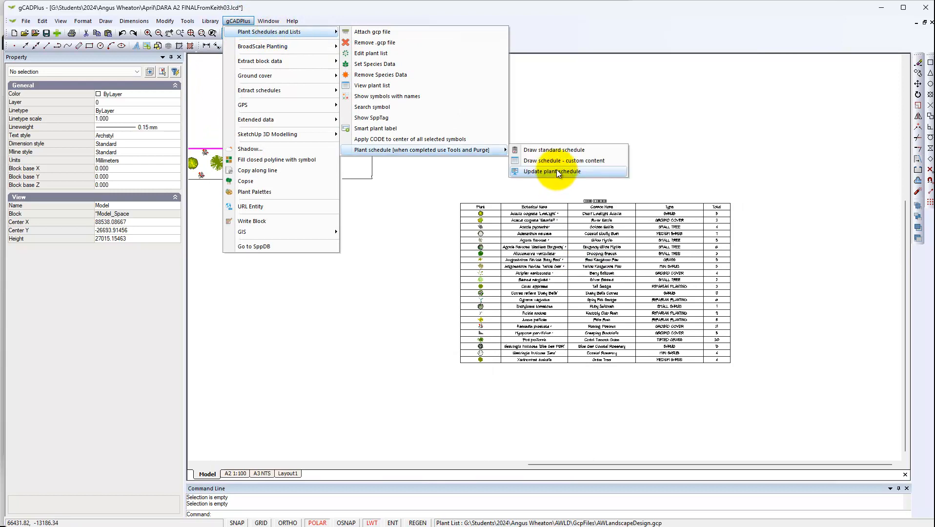
click(557, 171)
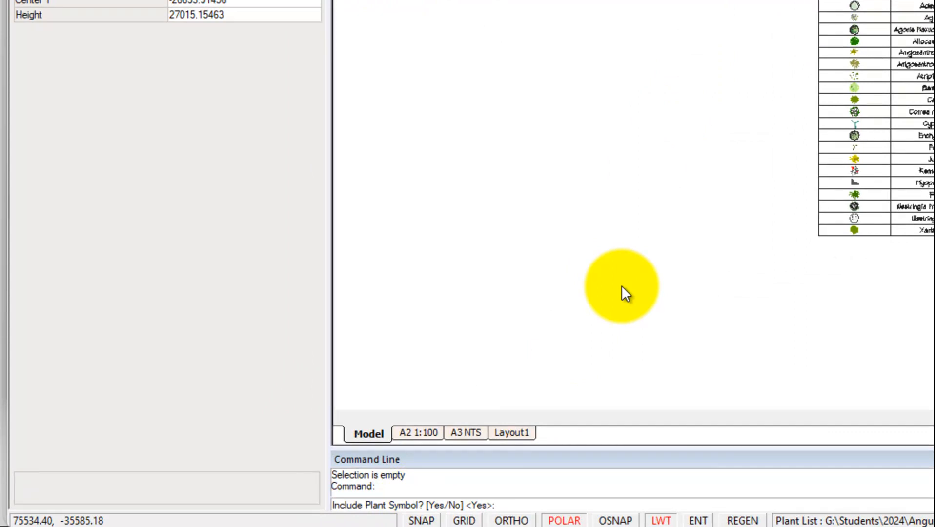
key(Return)
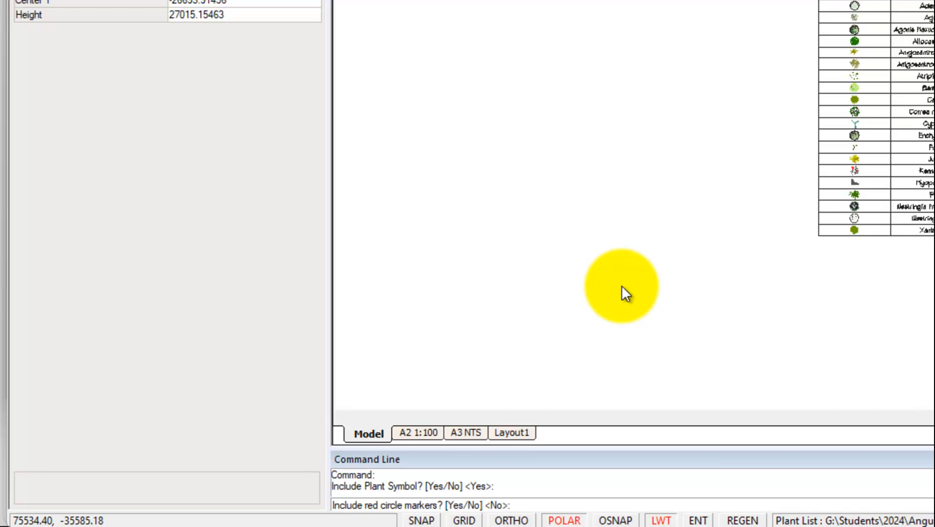
key(Return)
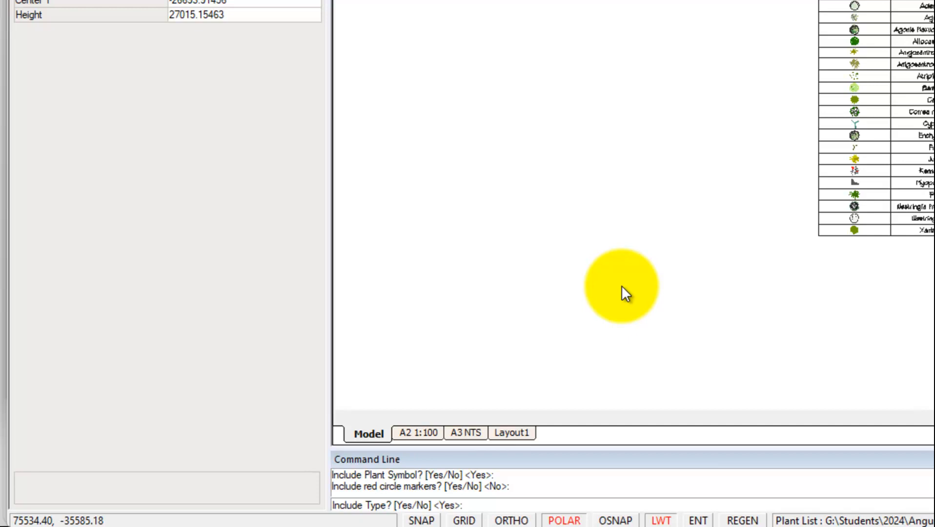
key(Return)
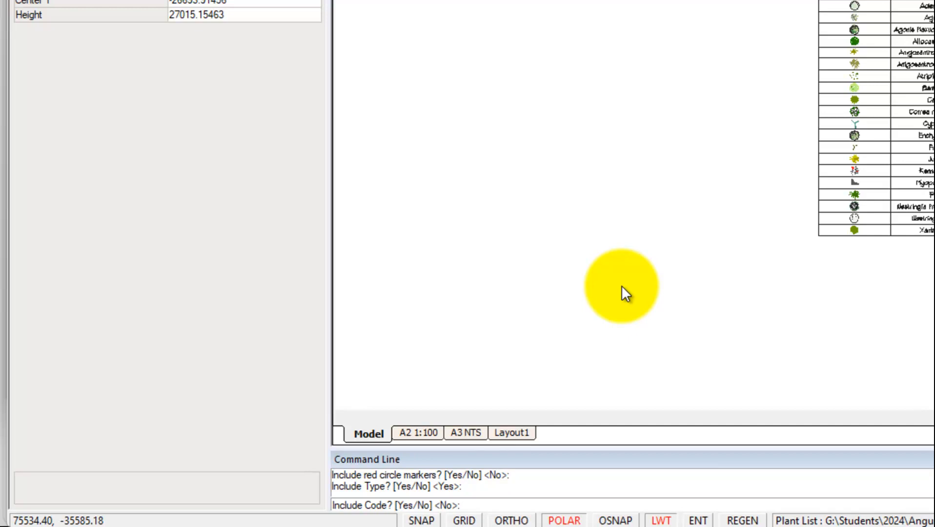
key(Return)
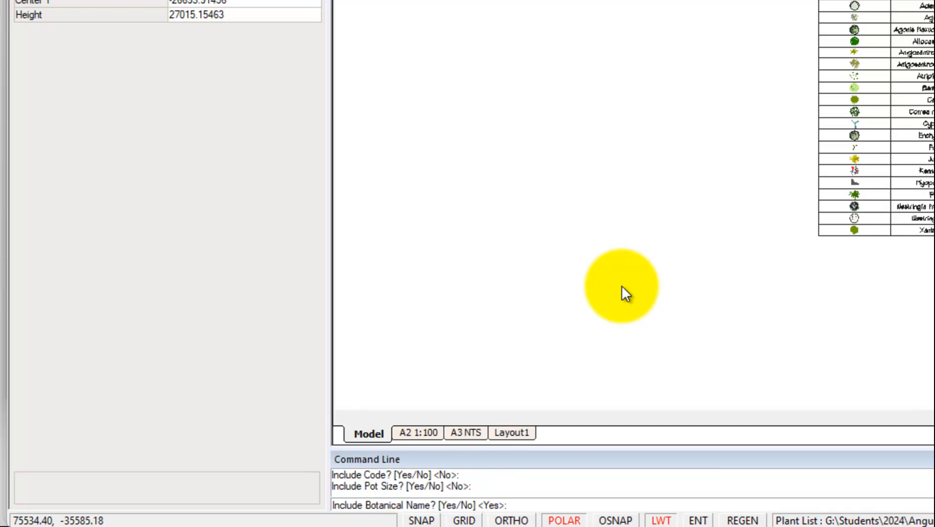
Step: Include botanical and common names in separate columns, accept text height 175, and draw the schedule between opposite corners of the existing schedule's rectangle
key(Return)
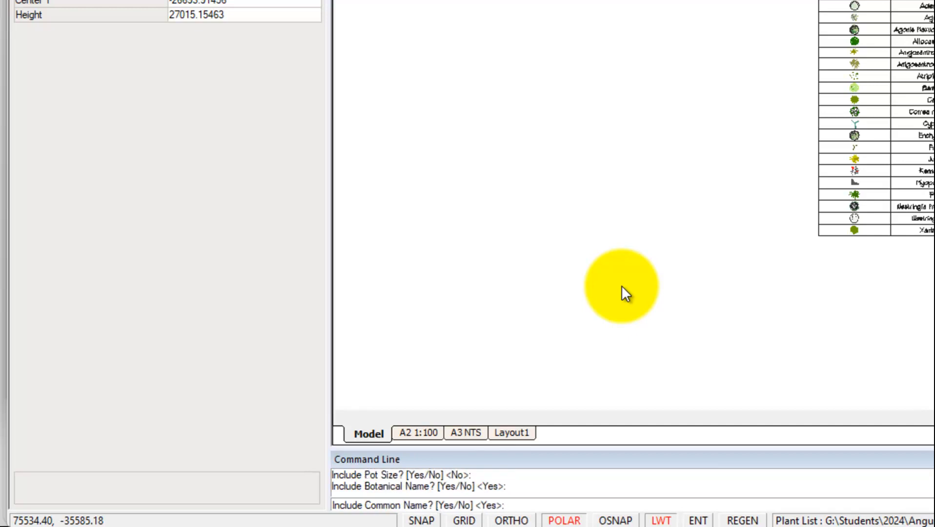
key(Return)
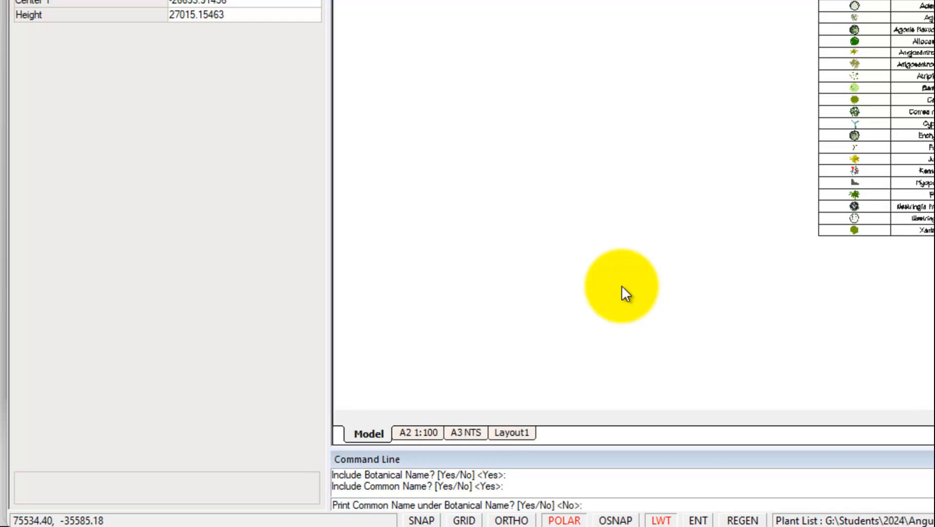
key(Return)
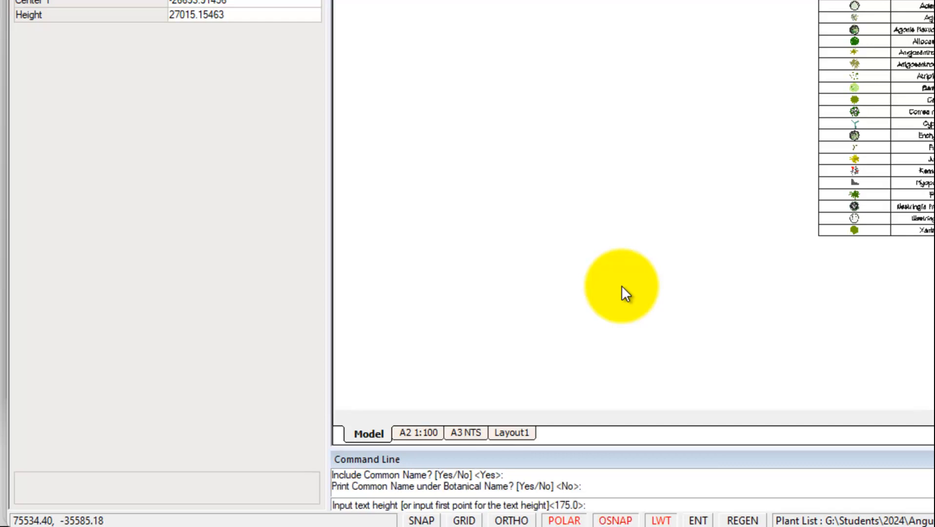
key(Return)
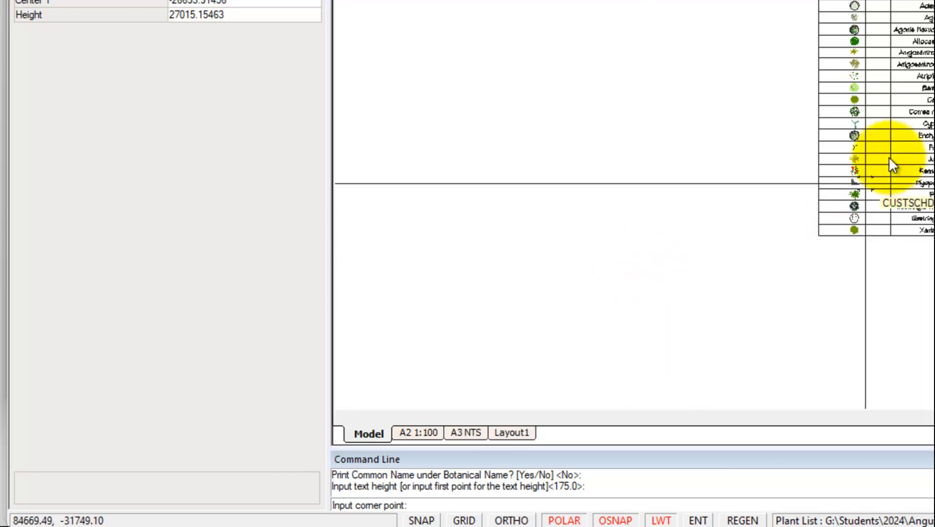
click(739, 7)
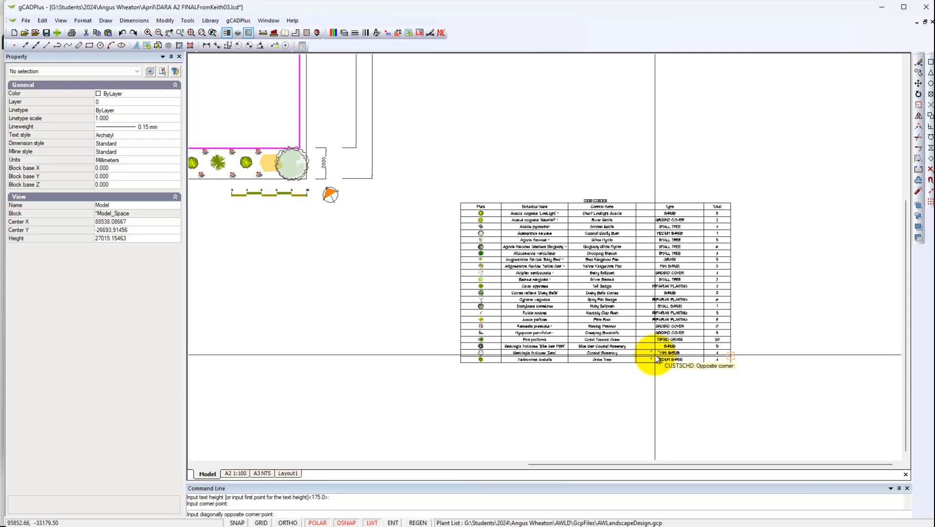
click(655, 355)
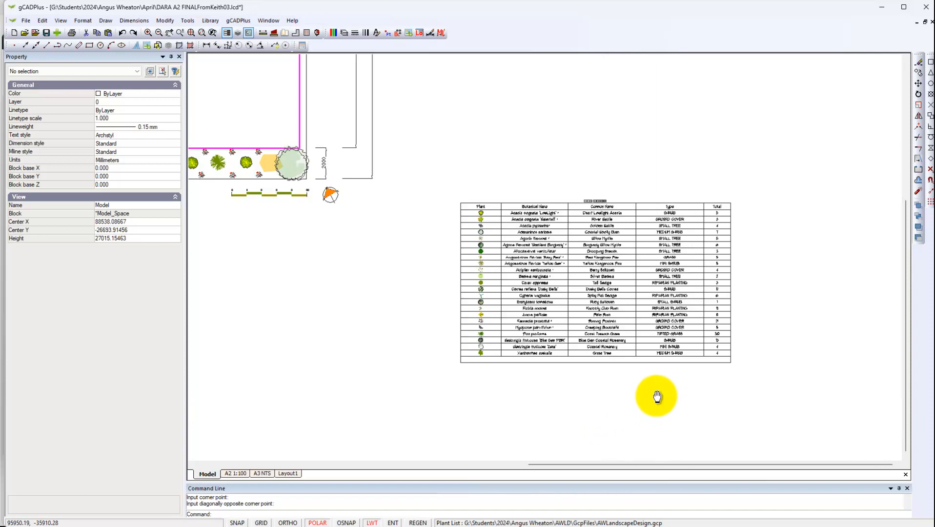
Step: Move the new plant schedule to just below the planting bed of the proposed GLA building and delete the leftover empty rectangle
middle_drag(657, 395, 715, 381)
scroll(751, 369, down, 3)
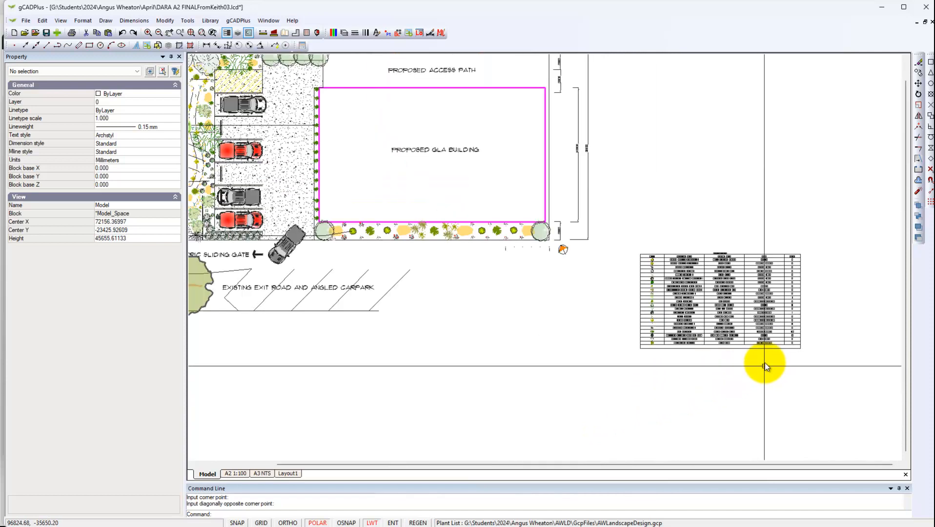
click(730, 309)
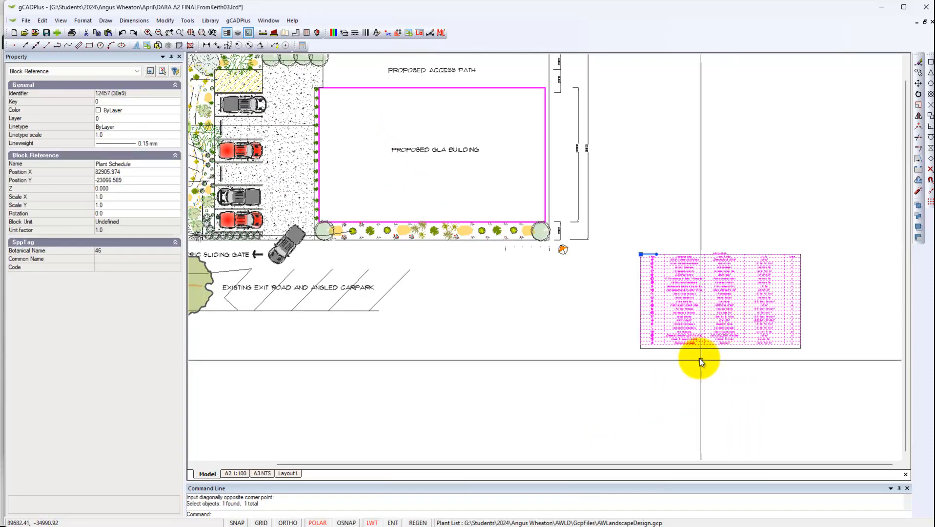
click(642, 254)
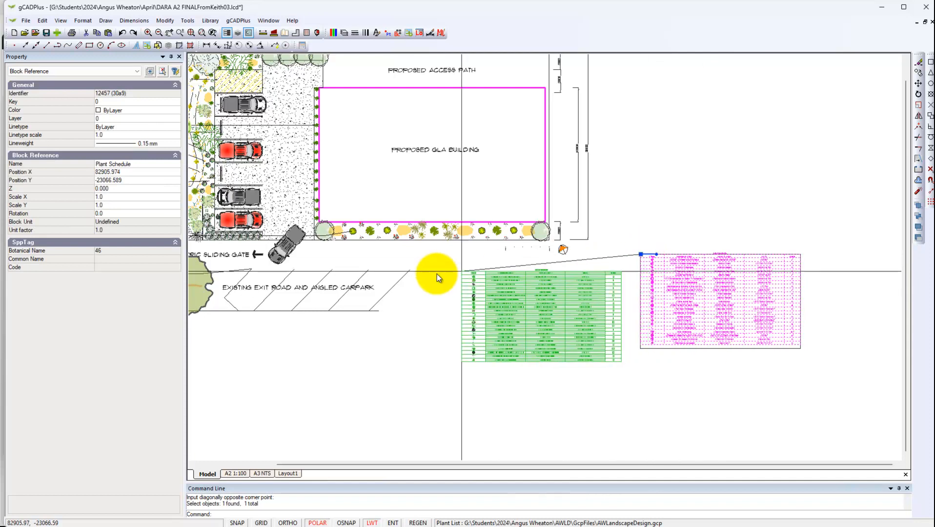
click(400, 254)
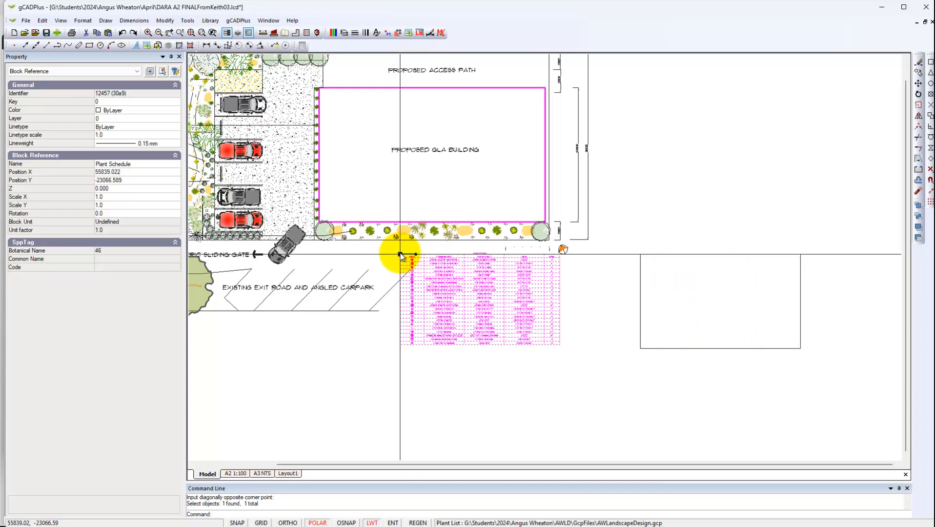
key(Escape)
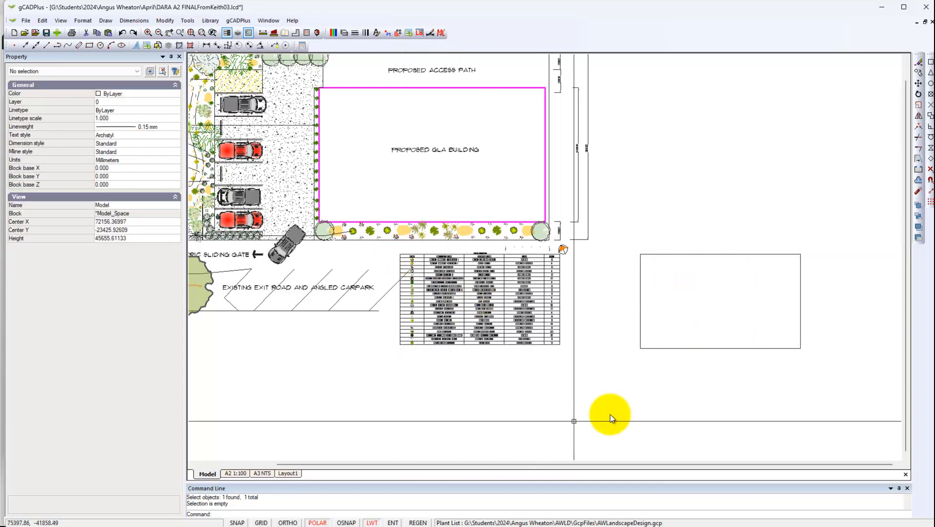
click(684, 349)
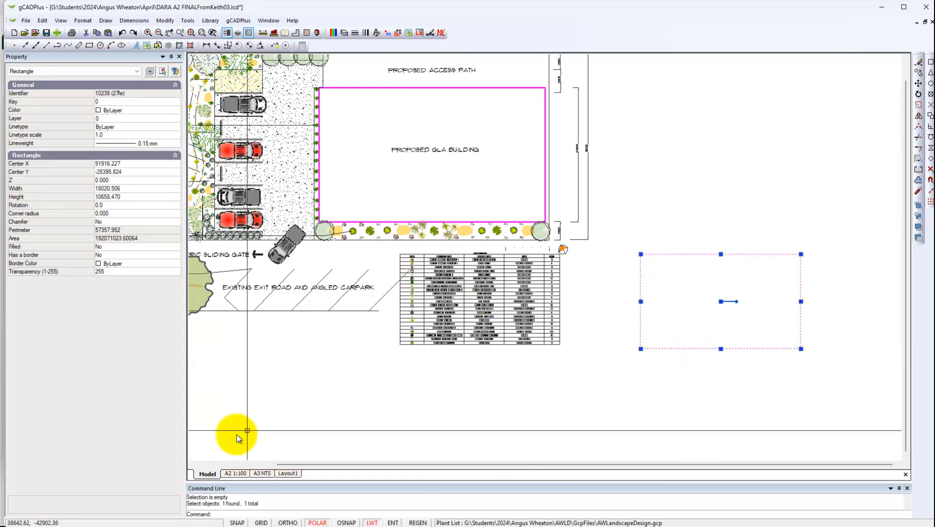
key(Delete)
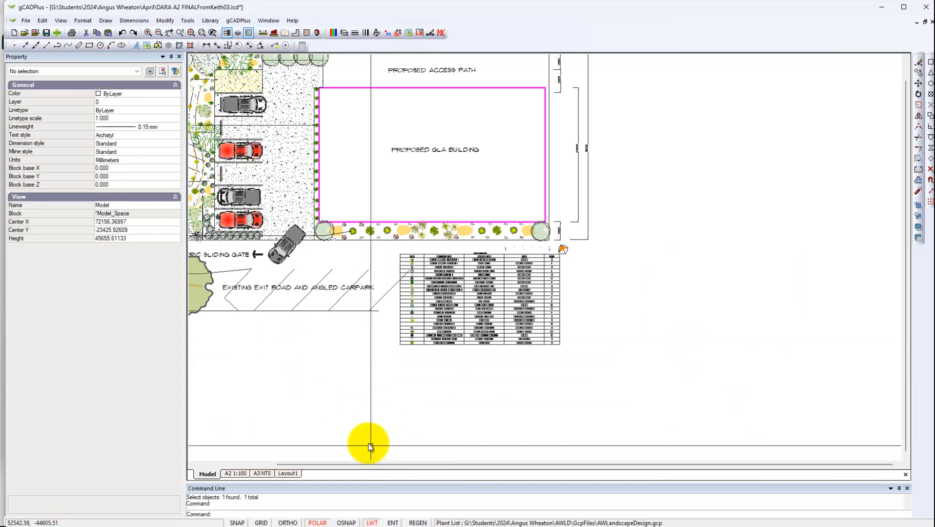
Step: Examine the plant schedule's placement and legibility on the A2 1:100 layout sheet
click(235, 473)
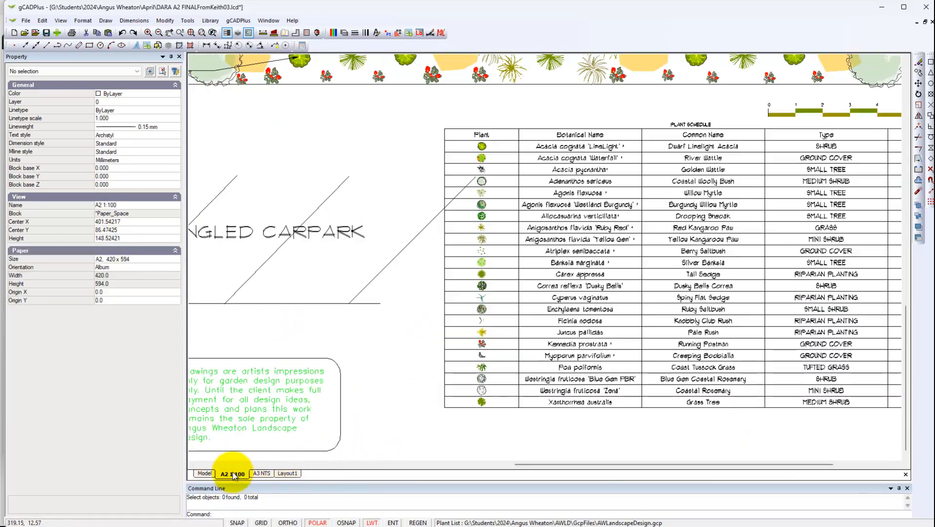
scroll(351, 338, down, 3)
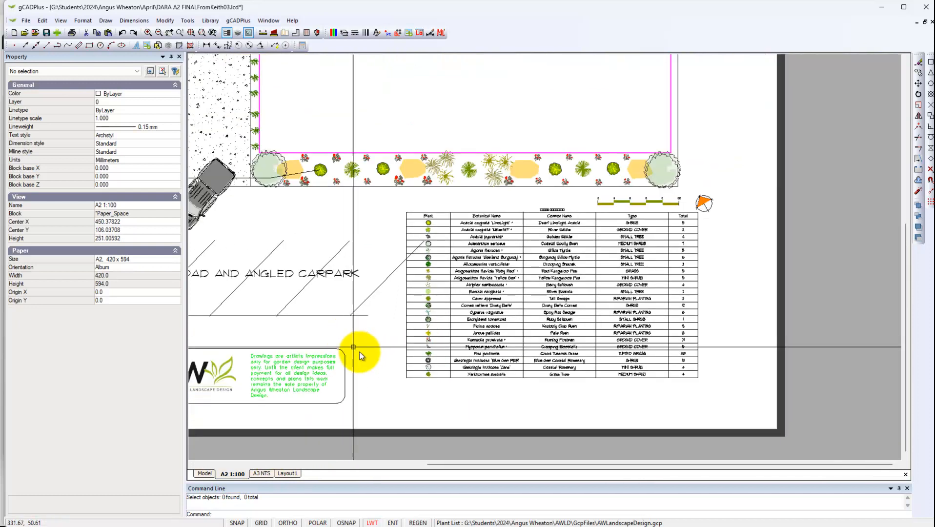
scroll(417, 361, up, 1)
scroll(416, 361, down, 1)
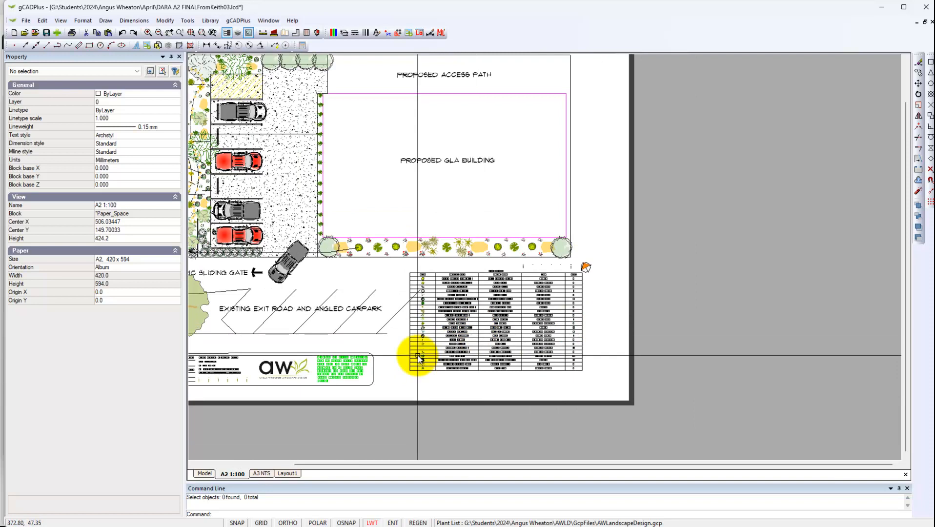
scroll(502, 363, down, 1)
scroll(504, 364, down, 1)
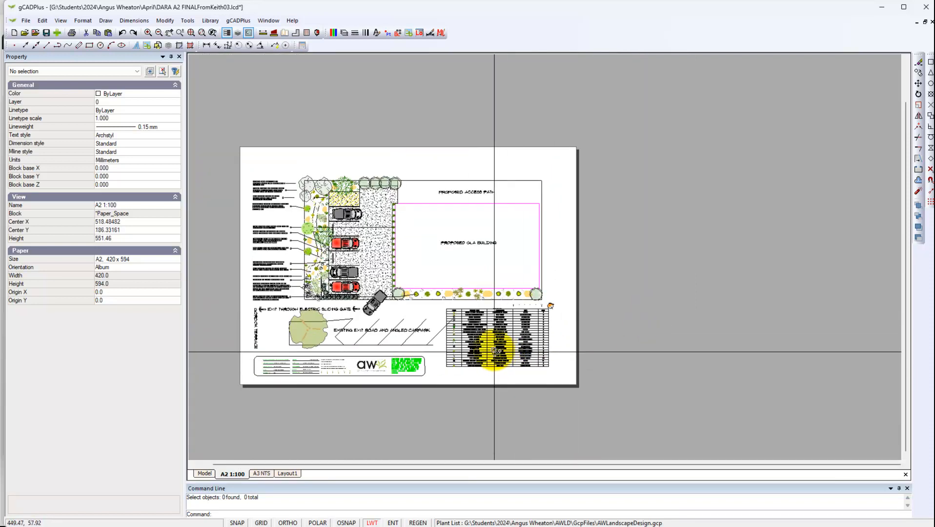
scroll(494, 349, up, 3)
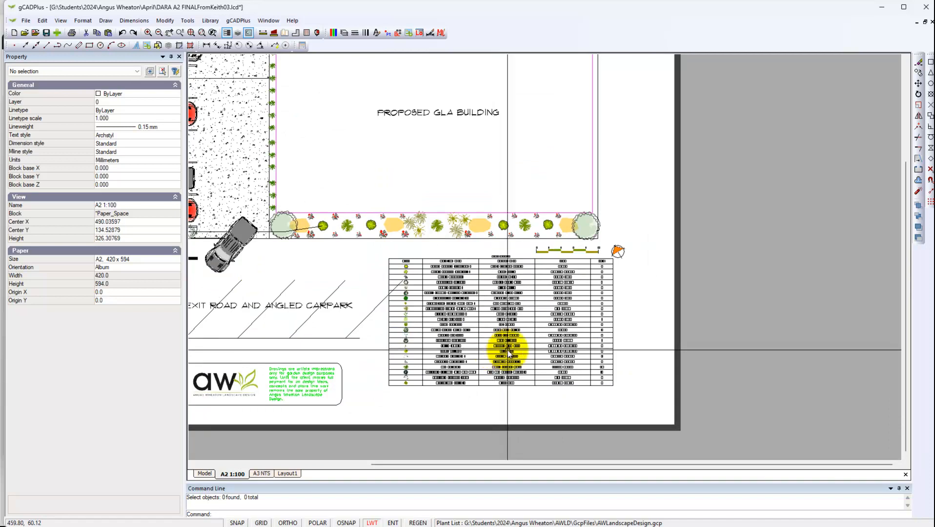
scroll(507, 350, down, 1)
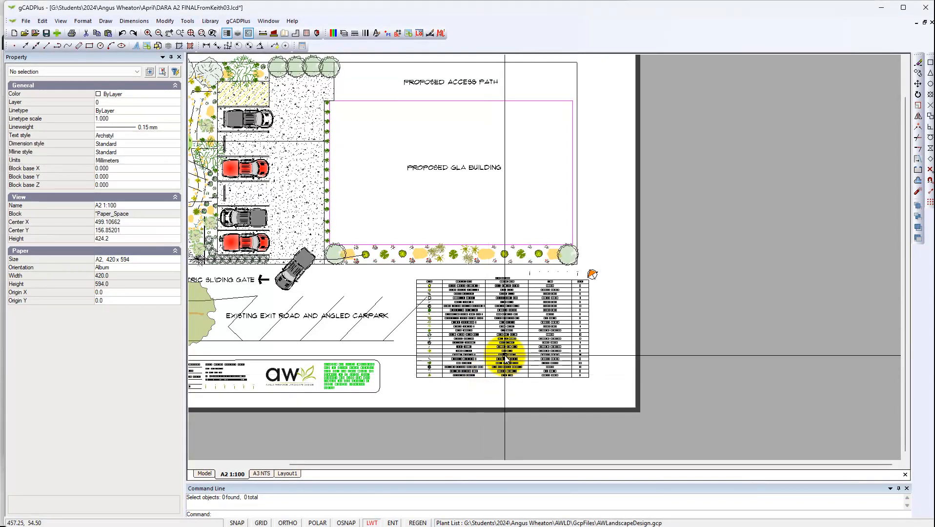
scroll(506, 360, up, 4)
scroll(508, 357, up, 1)
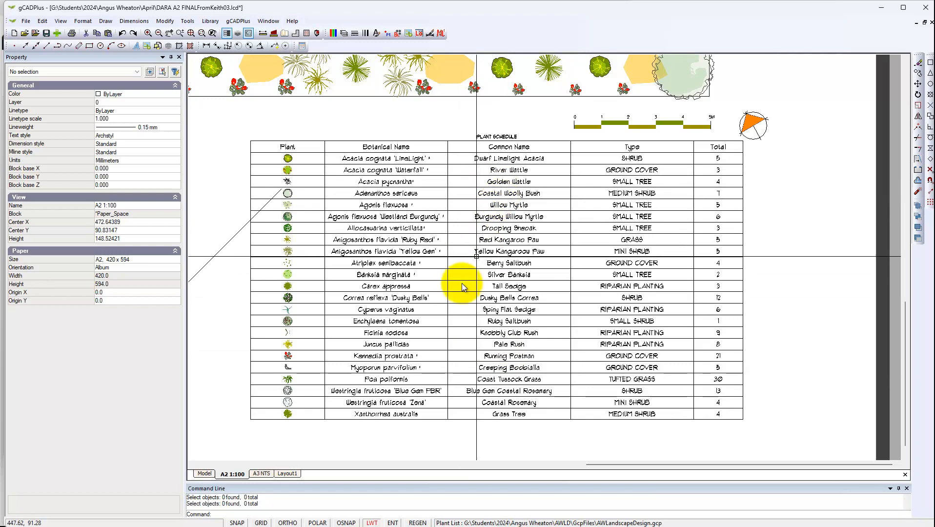
Step: Return to model space and inspect the plant schedule's block properties and its Type and Total columns
click(205, 474)
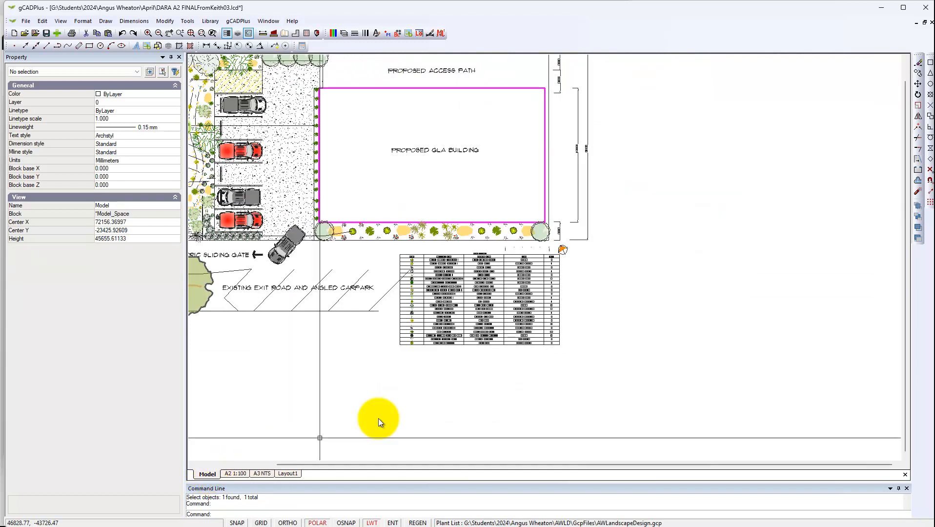
scroll(501, 324, up, 4)
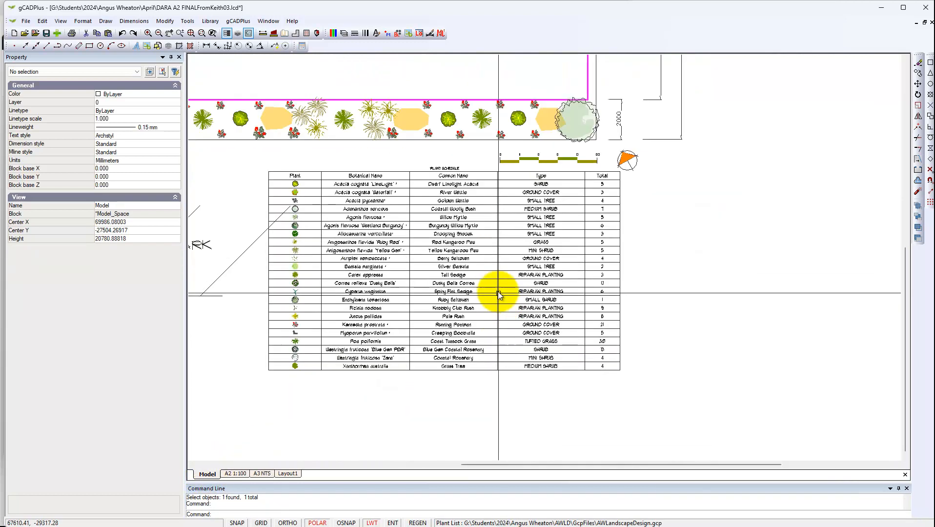
click(468, 180)
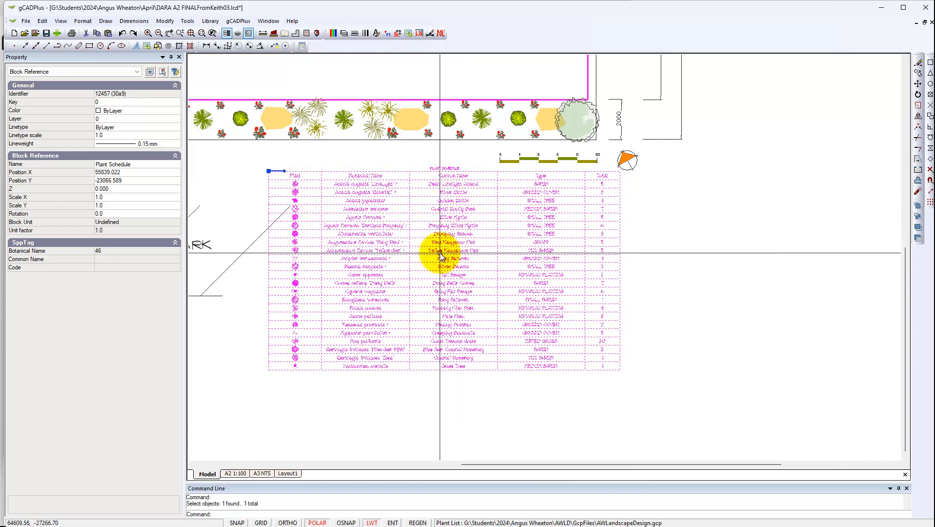
key(Escape)
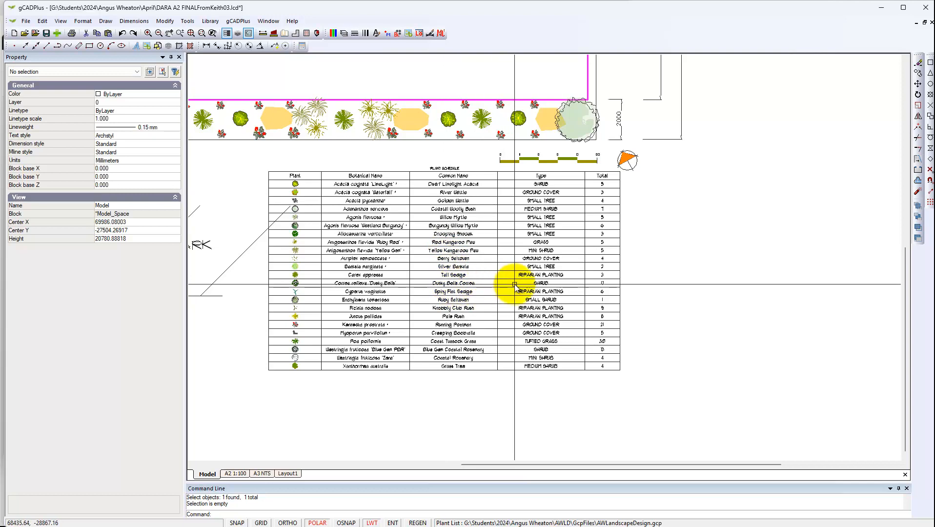
scroll(510, 267, up, 1)
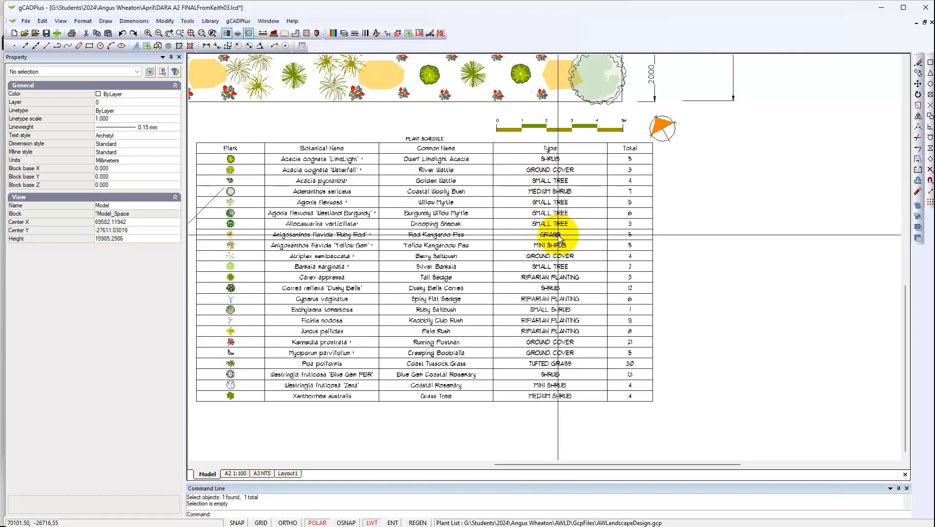
scroll(564, 324, up, 2)
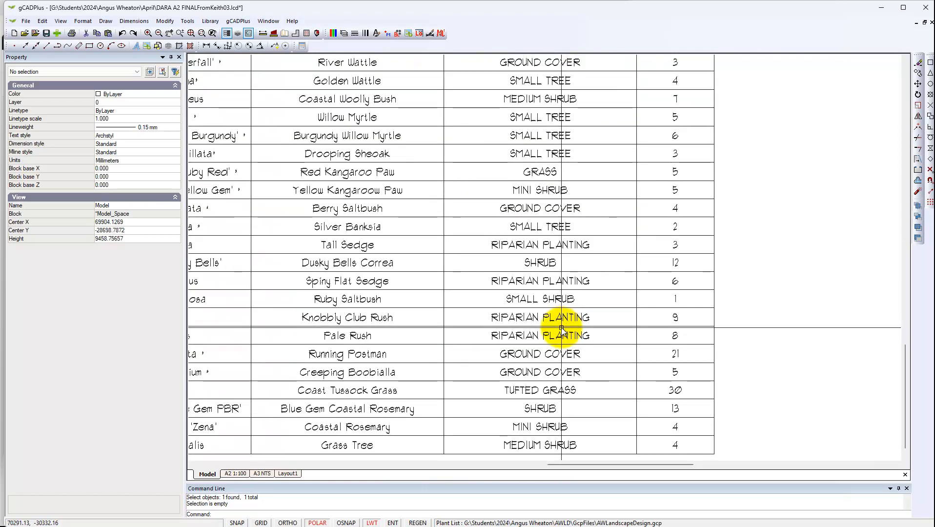
scroll(566, 329, down, 2)
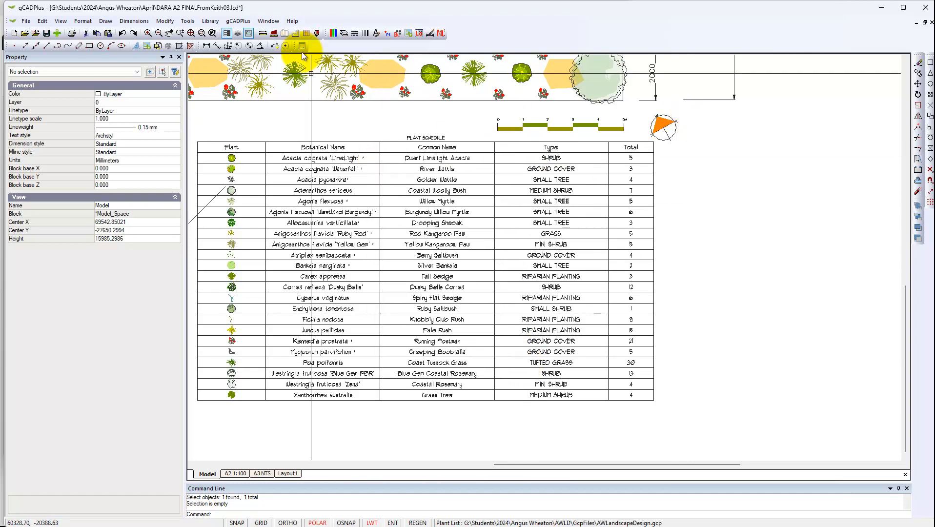
click(243, 23)
mouse_move(297, 45)
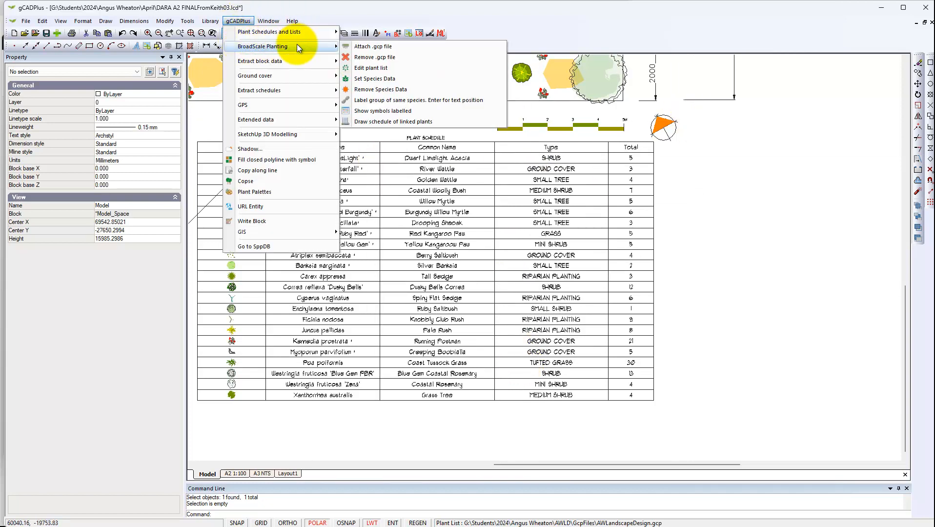
mouse_move(312, 62)
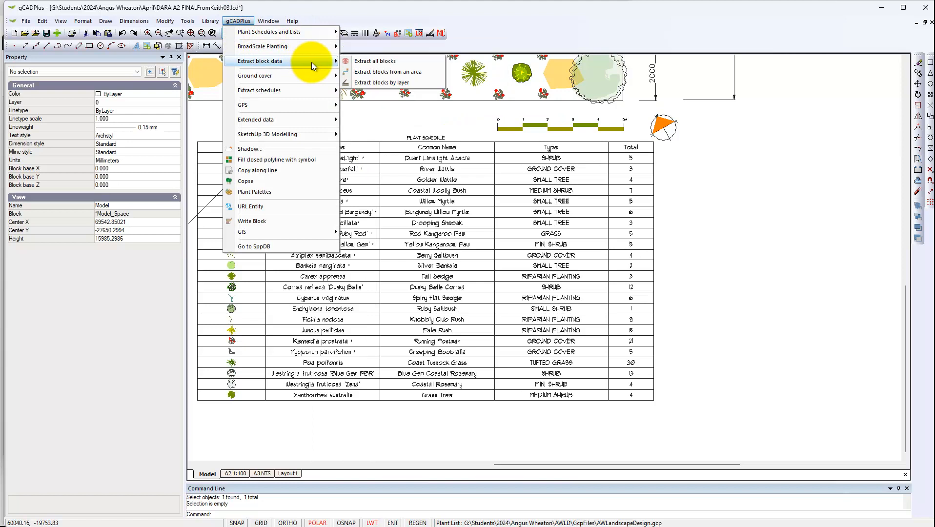
mouse_move(326, 77)
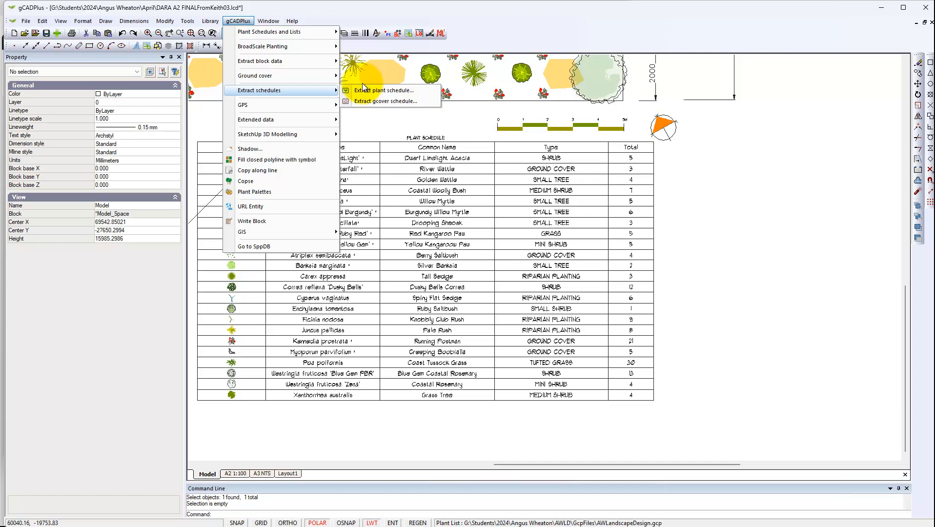
mouse_move(685, 525)
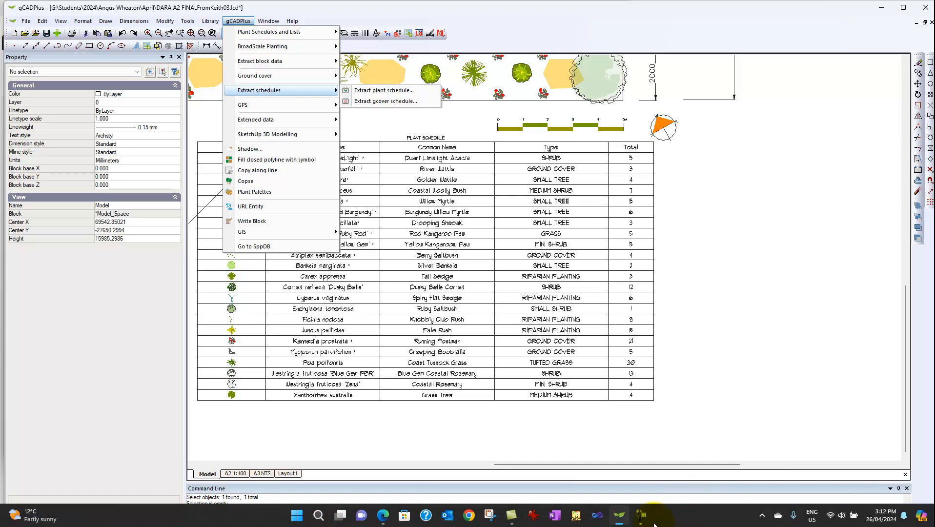
mouse_move(640, 522)
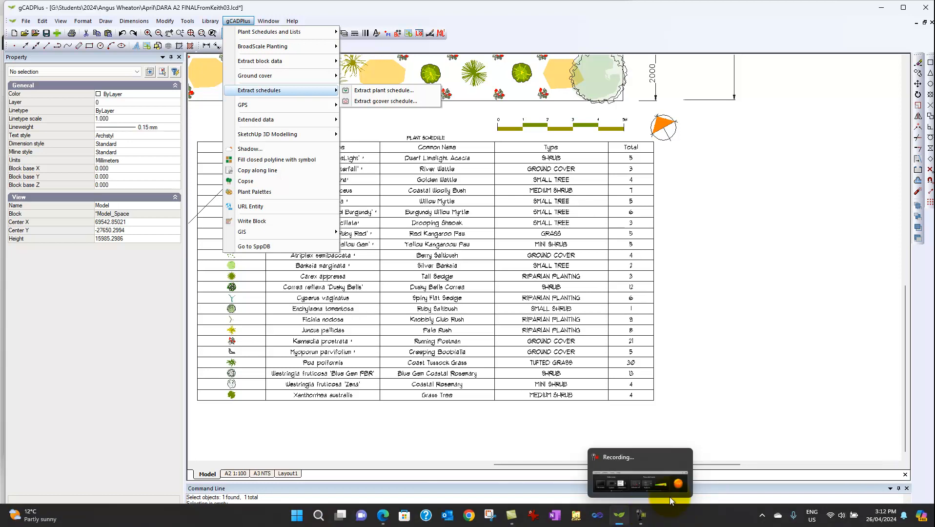